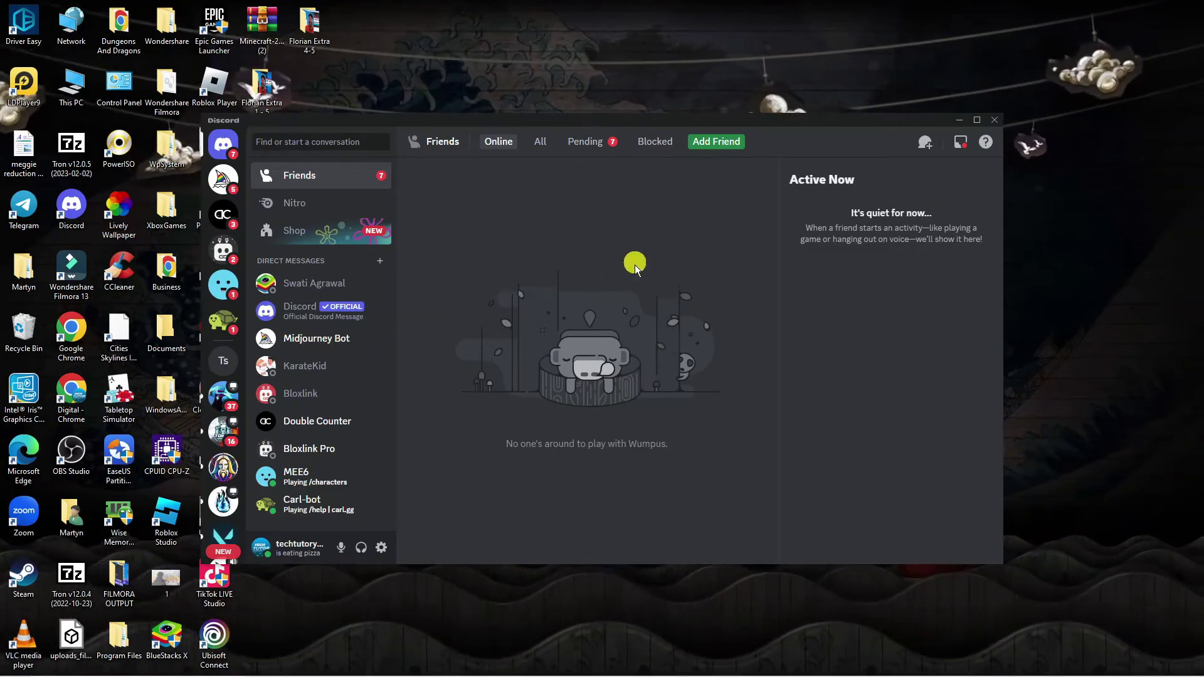
Step: Close the Discord main window with its top-right X button
{"action": "left_click", "coordinate": [998, 123]}
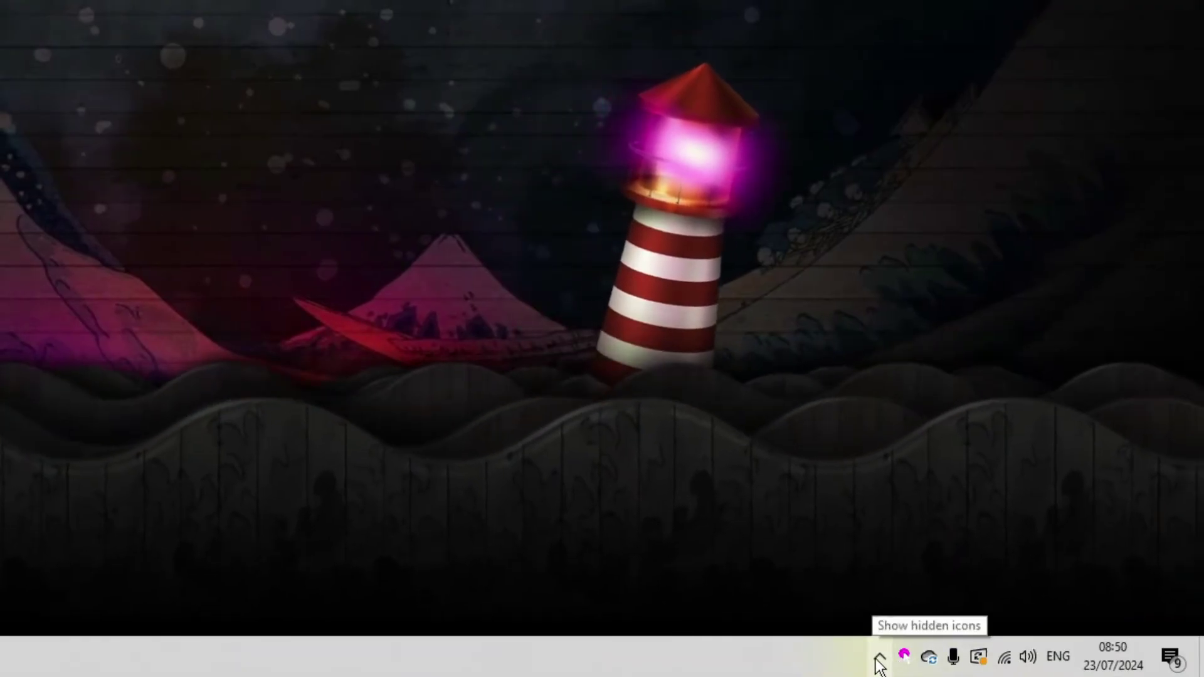
Step: Quit Discord from its hidden system tray icon so it stops running in the background
{"action": "left_click", "coordinate": [878, 661]}
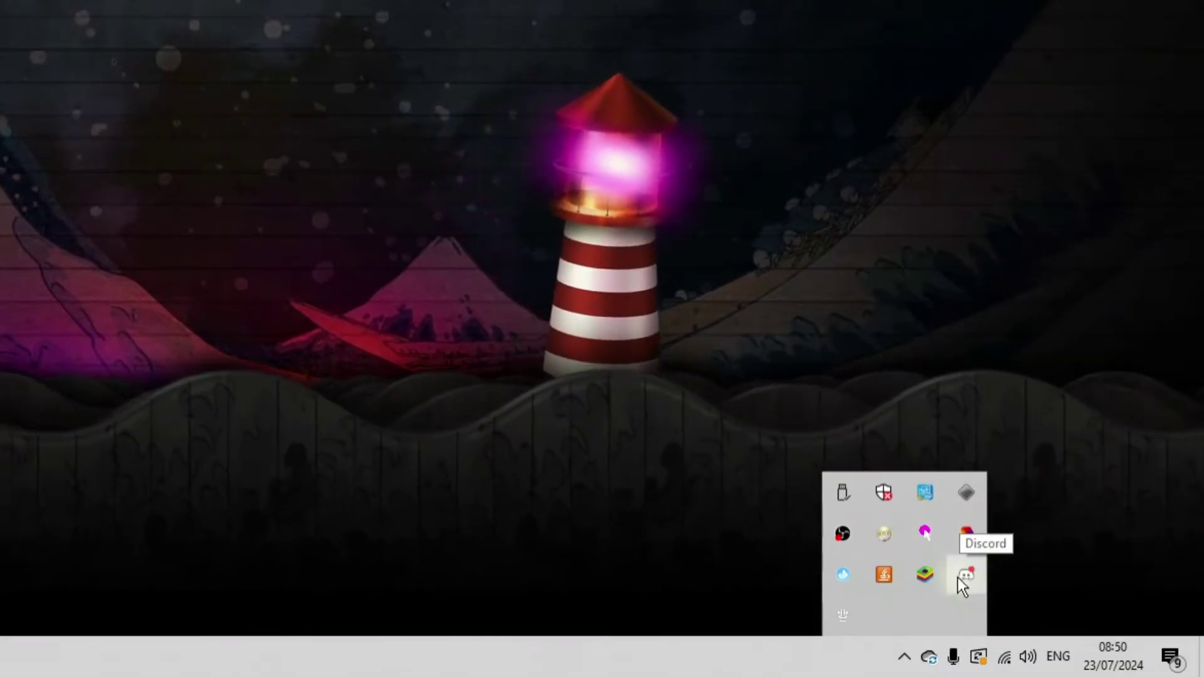
{"action": "right_click", "coordinate": [958, 578]}
{"action": "left_click", "coordinate": [1021, 554]}
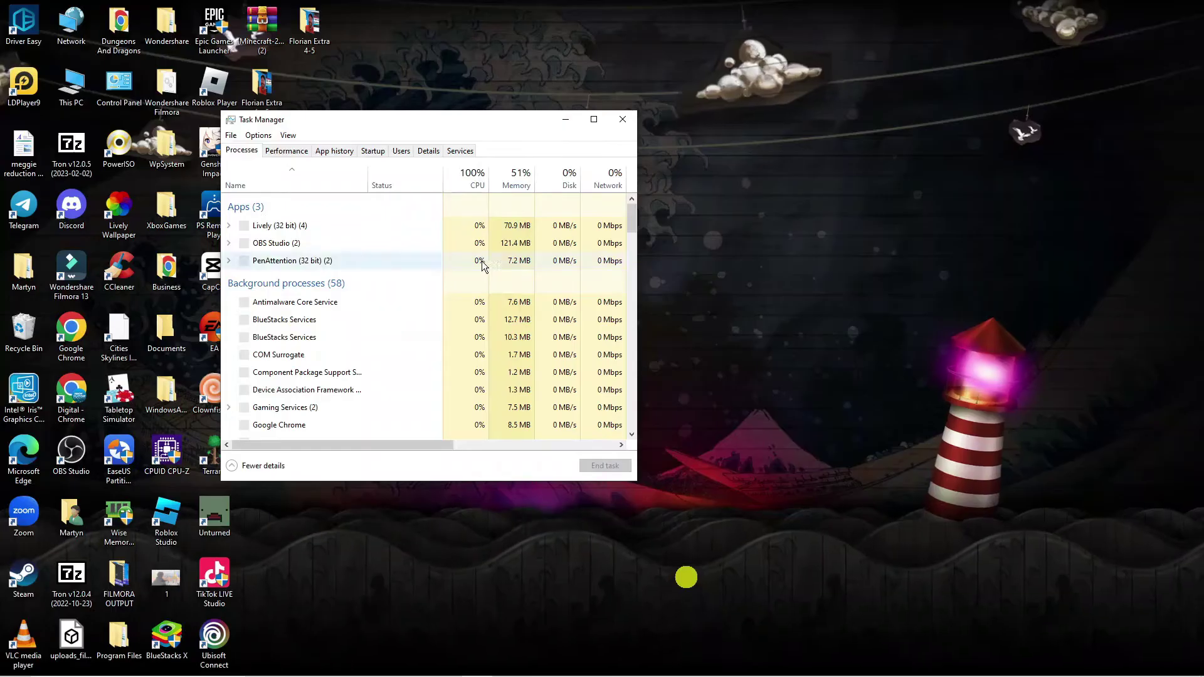
{"action": "left_click_drag", "start_coordinate": [420, 123], "coordinate": [524, 130]}
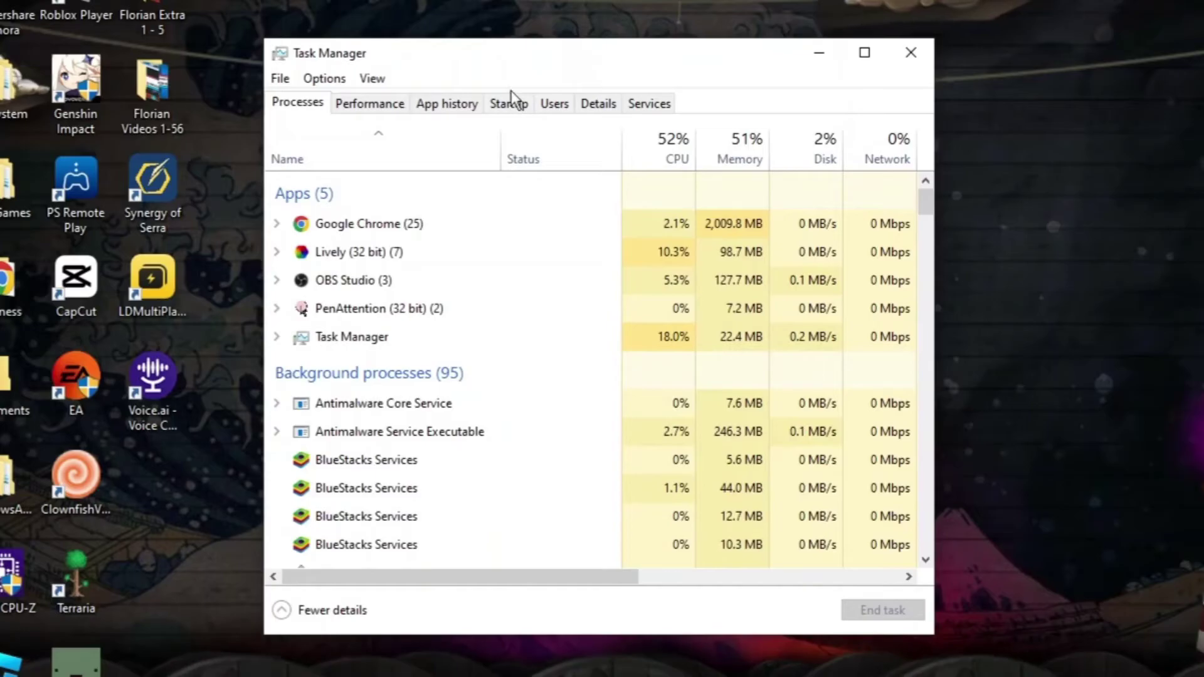
{"action": "left_click", "coordinate": [460, 460]}
{"action": "scroll", "coordinate": [460, 464], "scroll_direction": "down", "scroll_amount": 1}
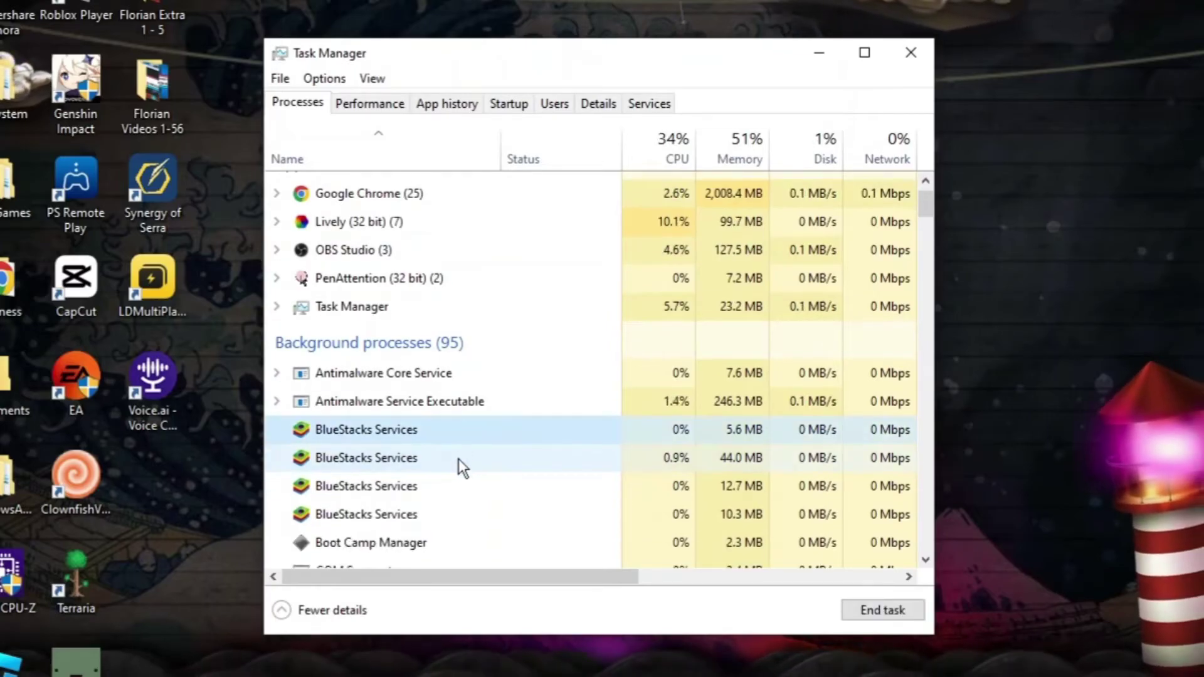
{"action": "scroll", "coordinate": [439, 460], "scroll_direction": "down", "scroll_amount": 1}
{"action": "scroll", "coordinate": [430, 453], "scroll_direction": "down", "scroll_amount": 4}
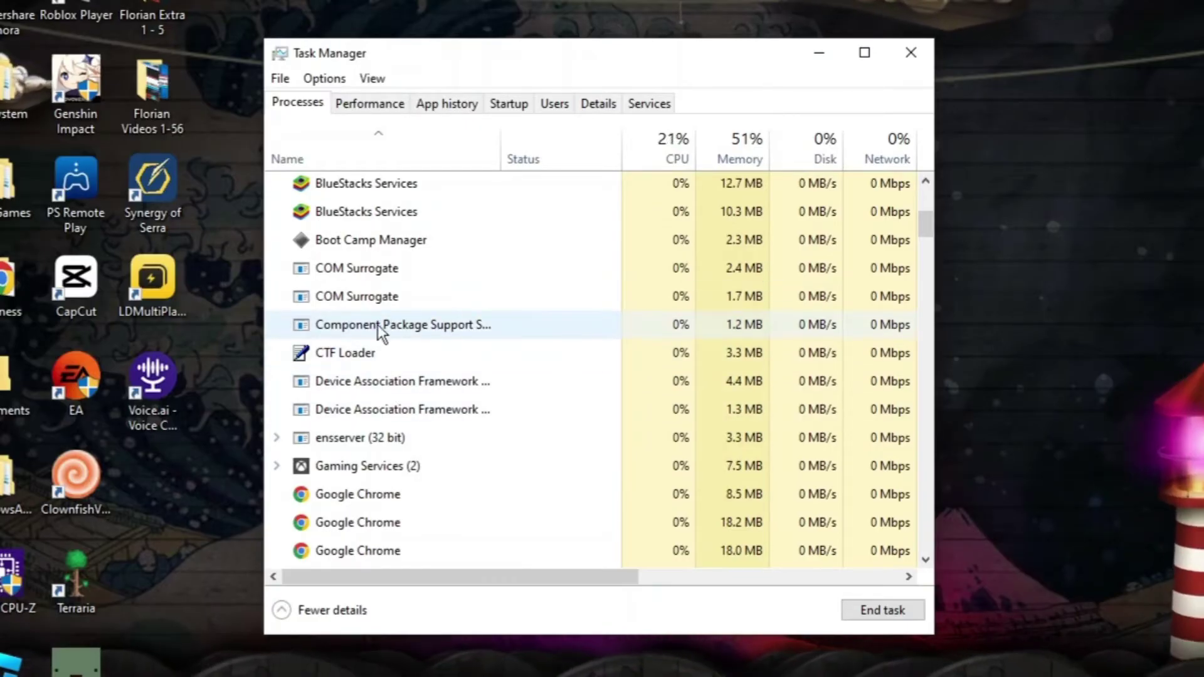
{"action": "left_click", "coordinate": [357, 350]}
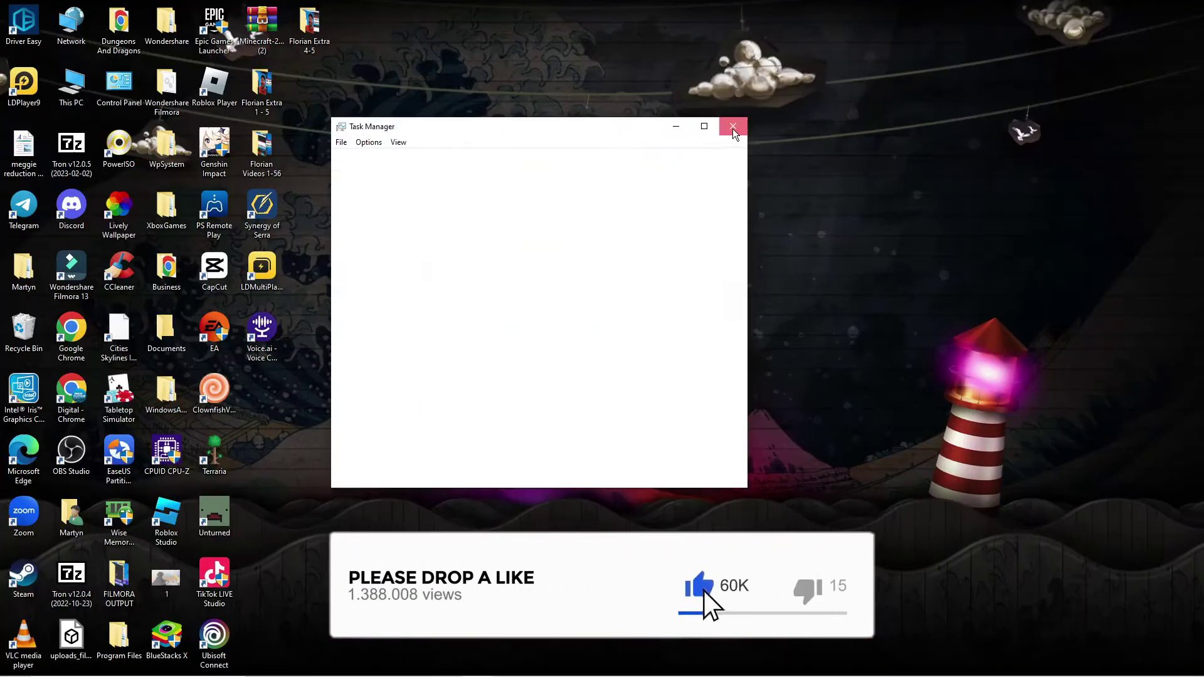
Step: Close Task Manager and open the Run dialog with %appdata% entered
{"action": "left_click", "coordinate": [910, 52]}
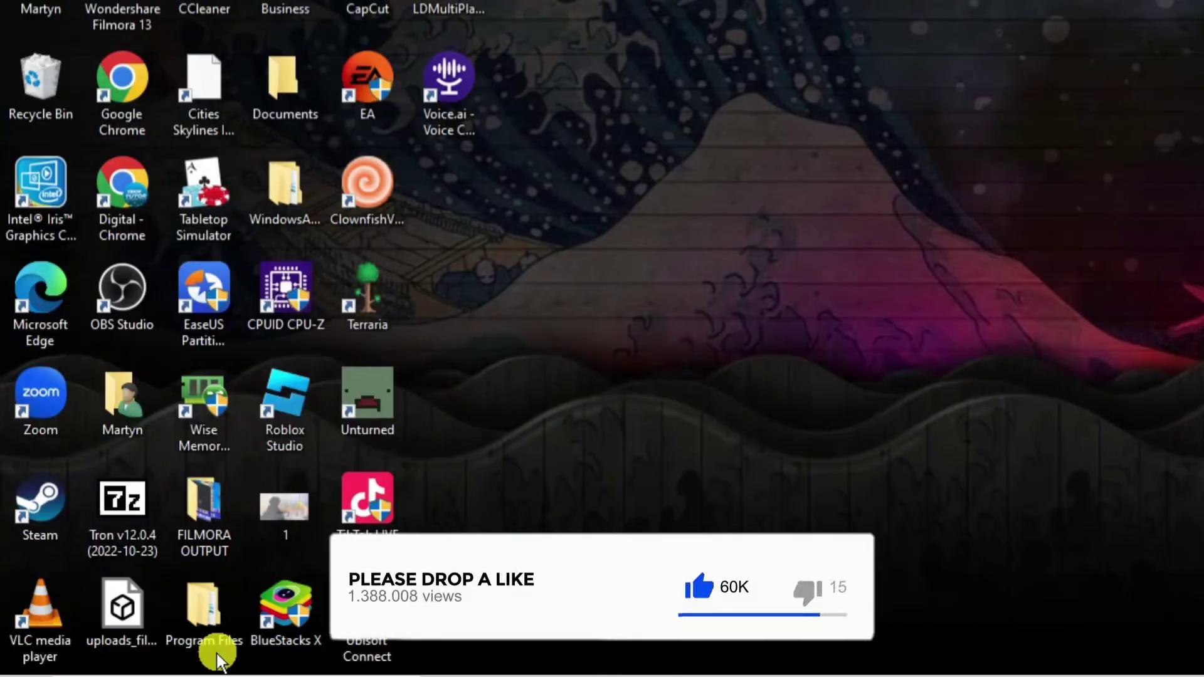
{"action": "left_click", "coordinate": [199, 664]}
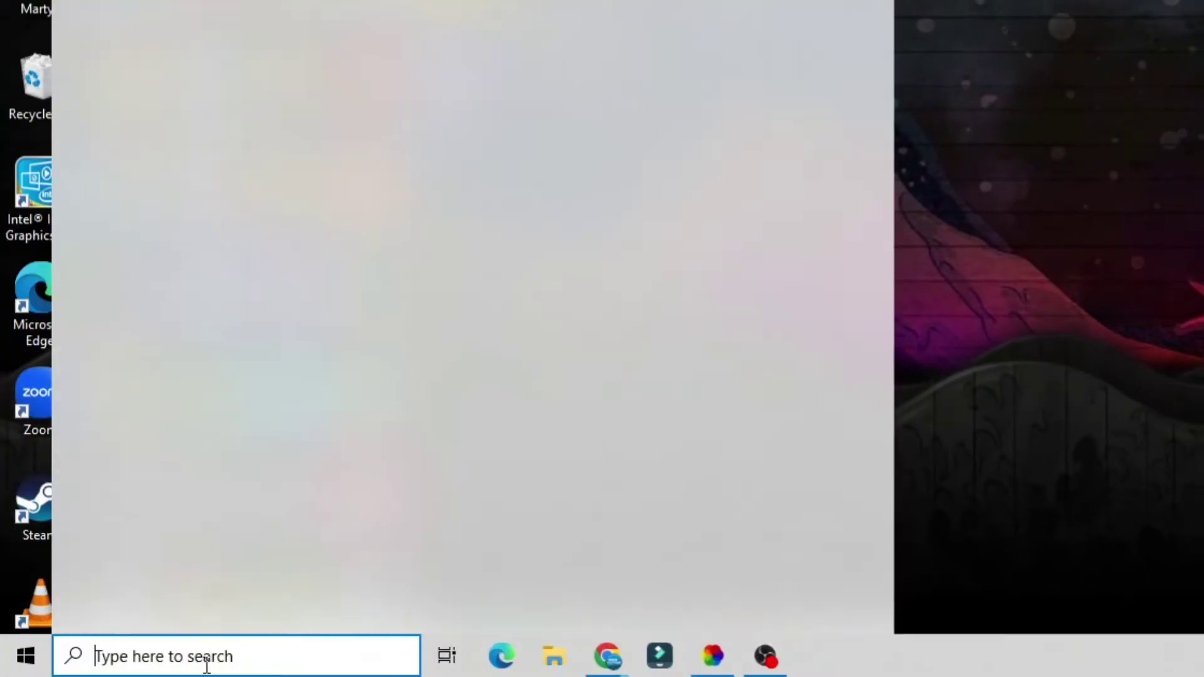
{"action": "type", "text": "run"}
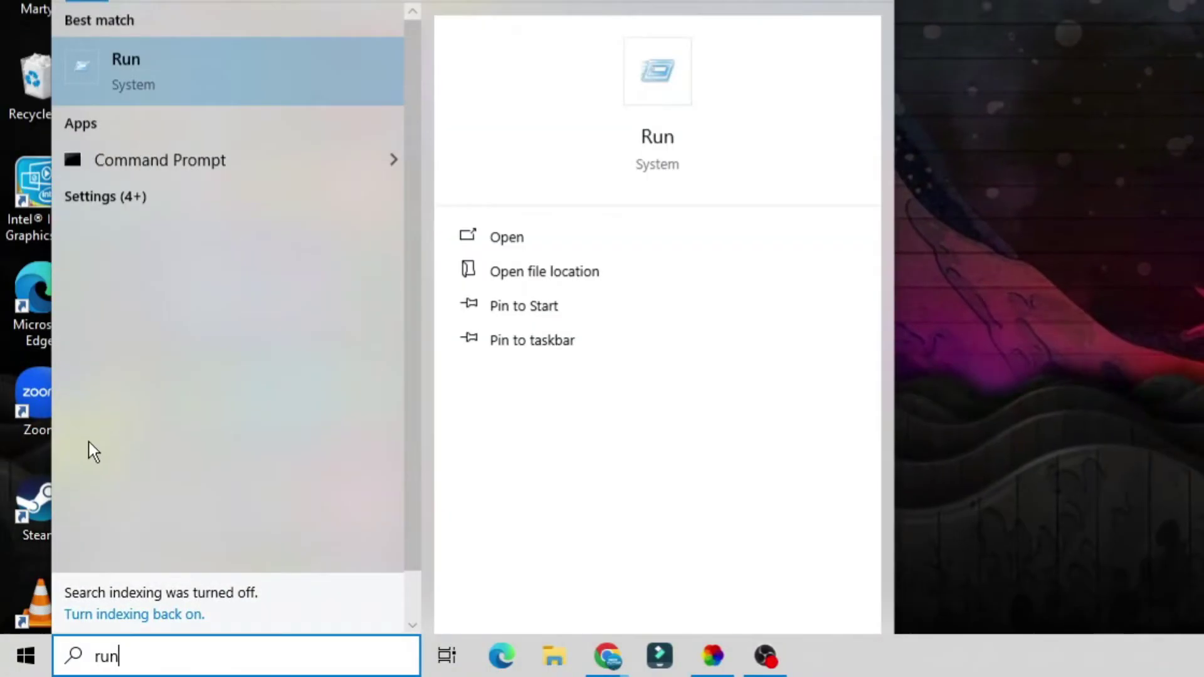
{"action": "left_click", "coordinate": [251, 94]}
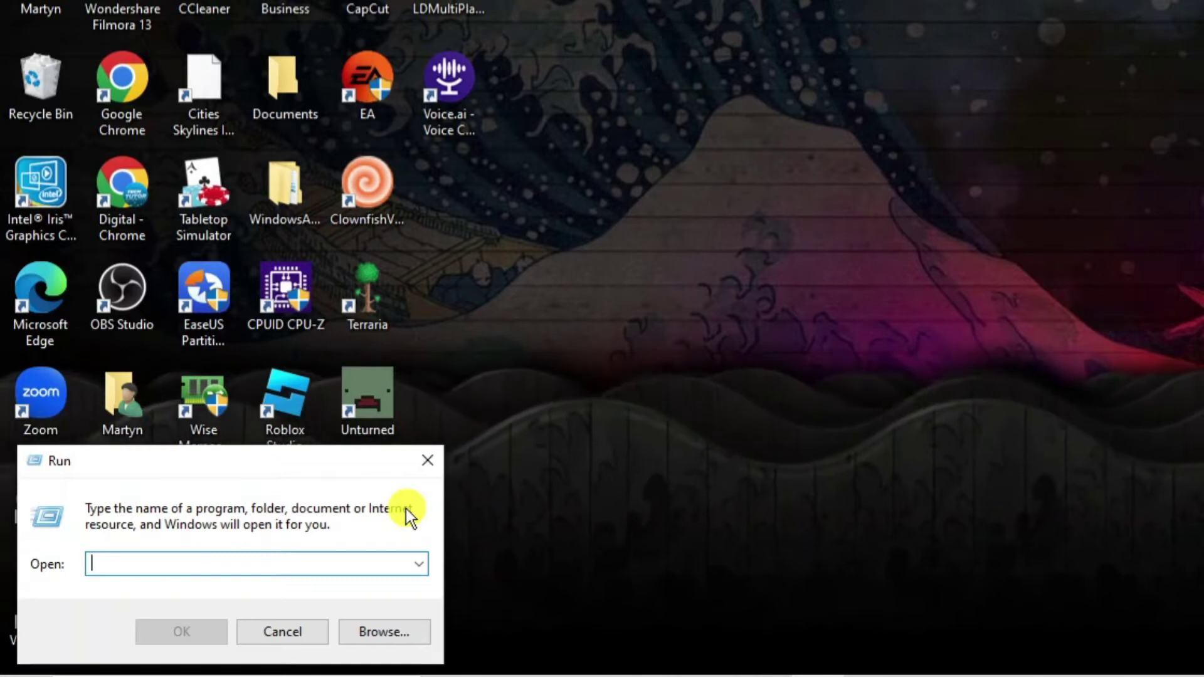
{"action": "type", "text": "%a"}
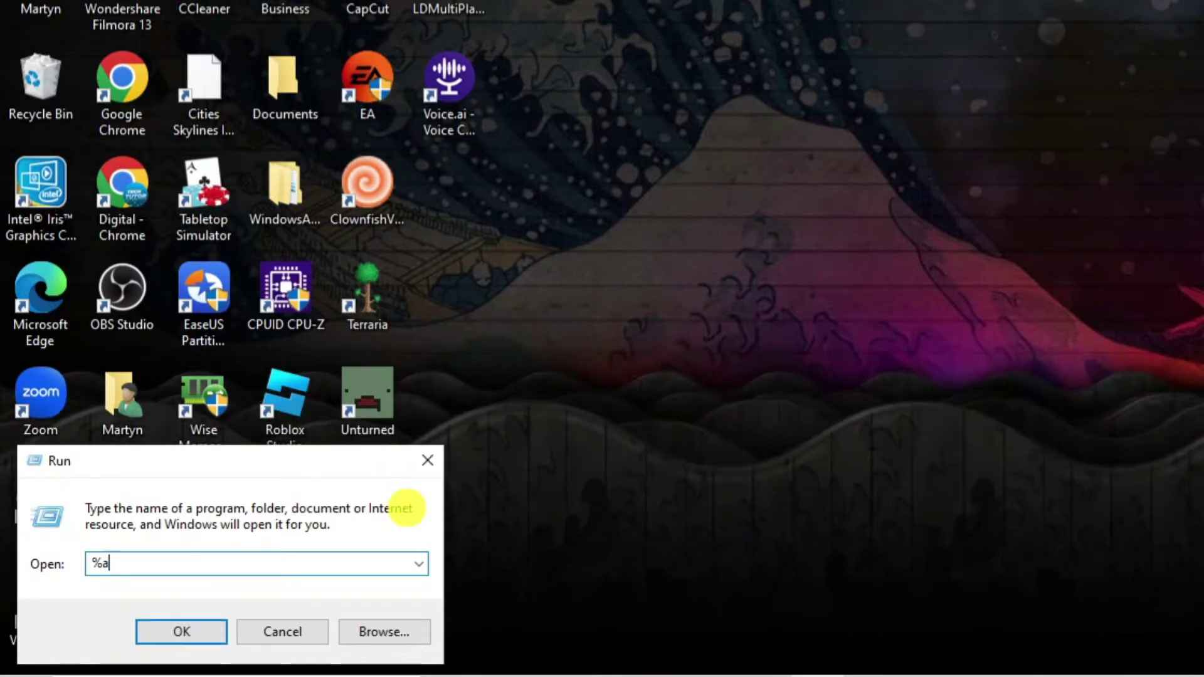
{"action": "type", "text": "ppdata%"}
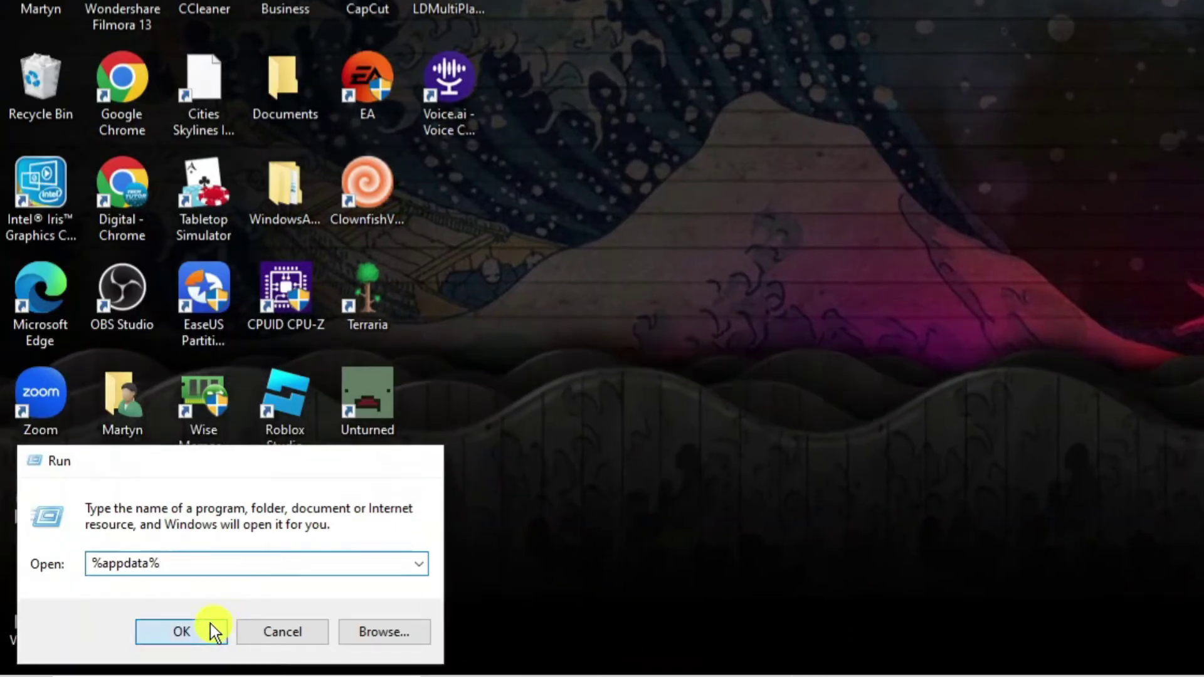
Step: Open AppData Roaming and delete its discord folder, approving the administrator permission prompt
{"action": "left_click", "coordinate": [210, 629]}
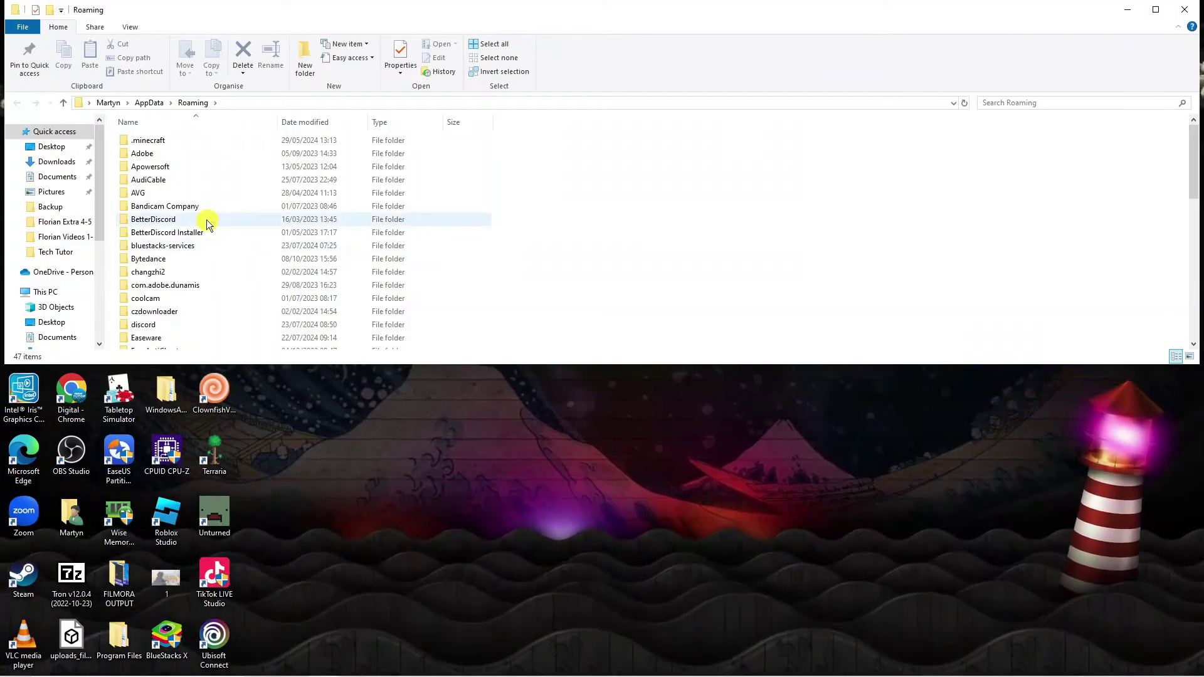
{"action": "left_click", "coordinate": [206, 220]}
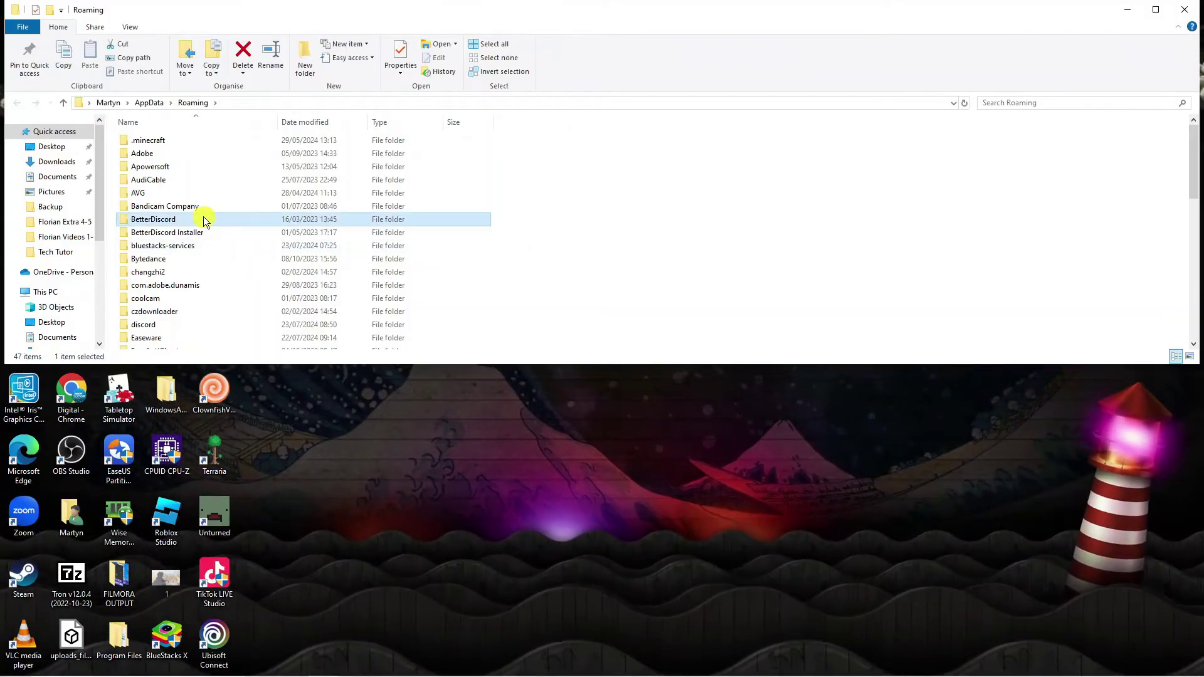
{"action": "scroll", "coordinate": [204, 216], "scroll_direction": "down", "scroll_amount": 2}
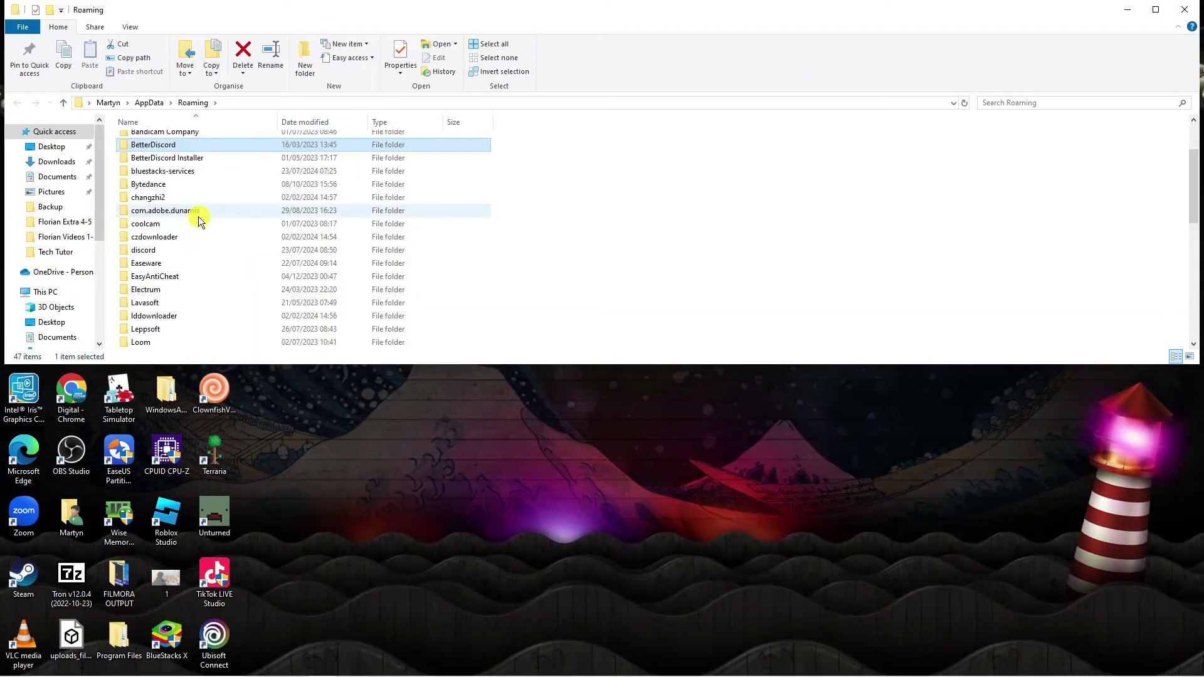
{"action": "left_click", "coordinate": [192, 252]}
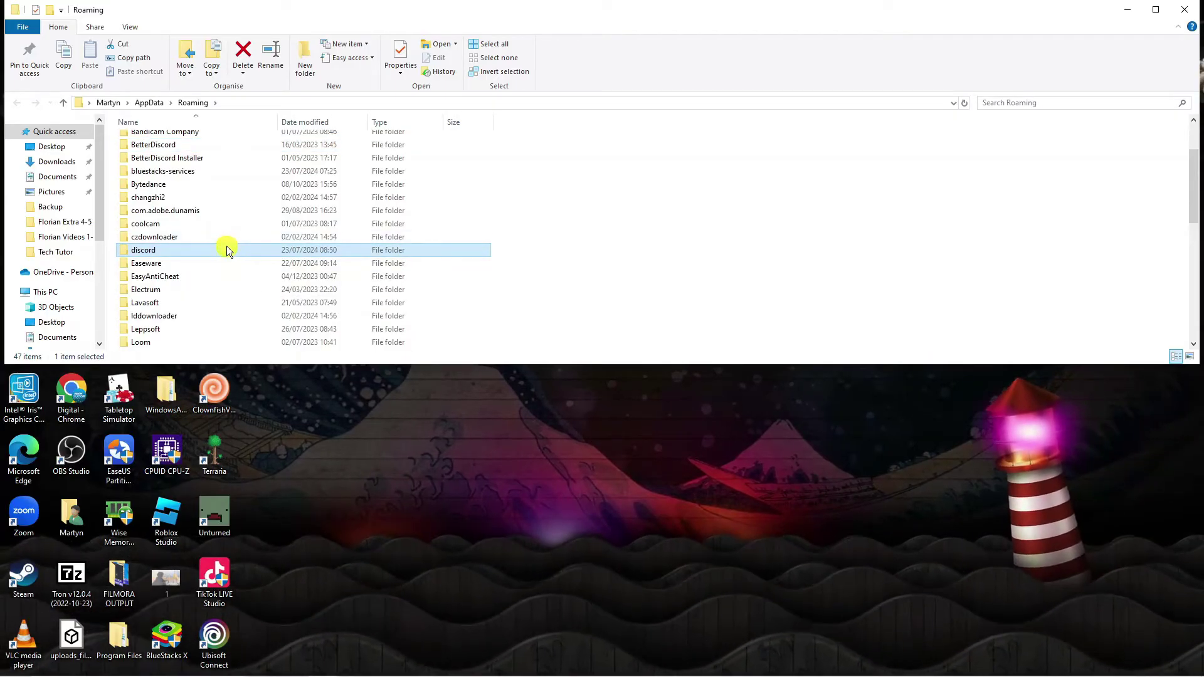
{"action": "right_click", "coordinate": [227, 246]}
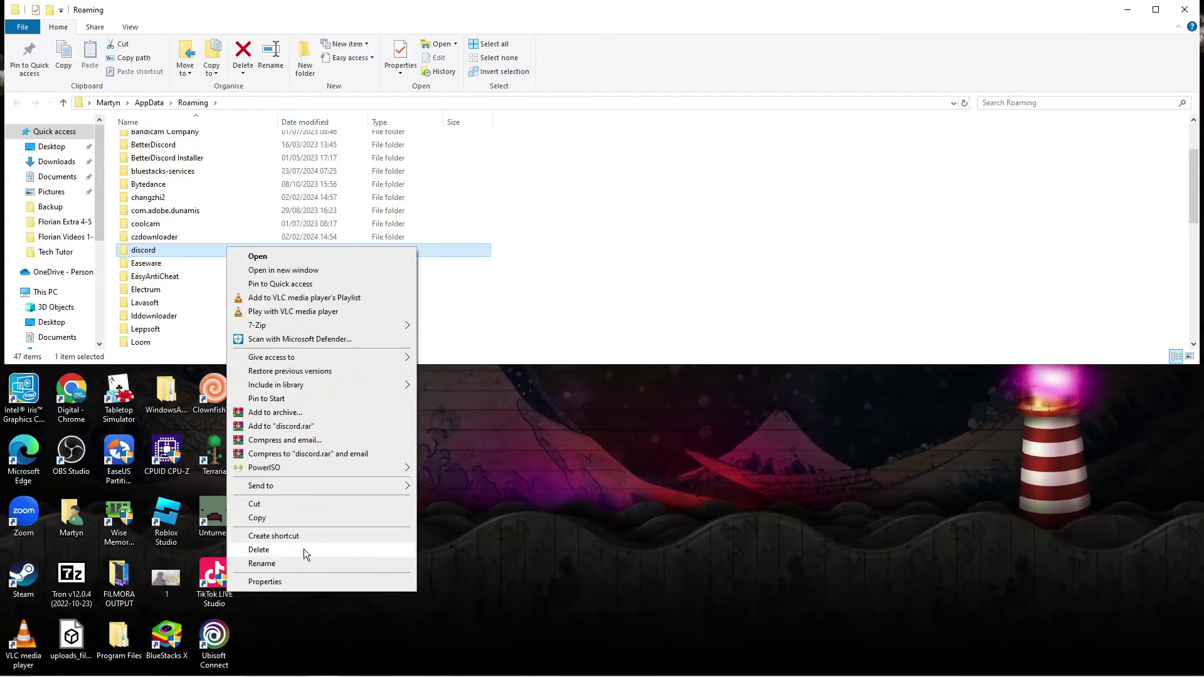
{"action": "left_click", "coordinate": [304, 549]}
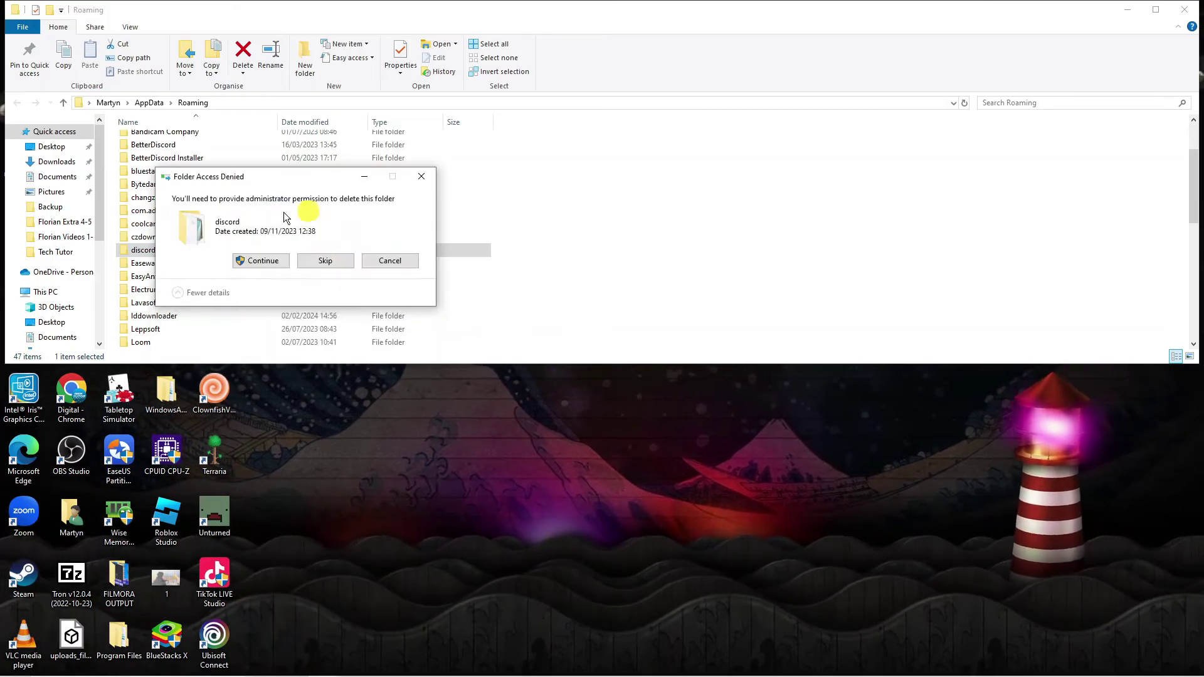
{"action": "left_click", "coordinate": [262, 258]}
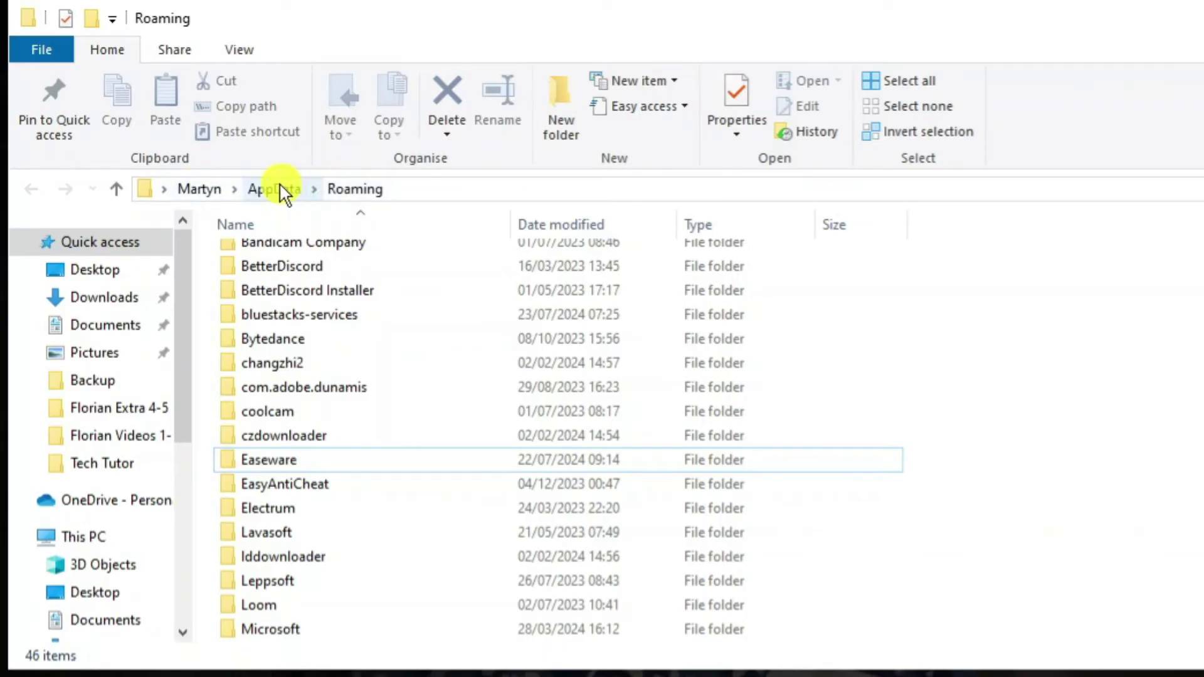
Step: Go up to AppData, open Local, and delete the Discord folder there
{"action": "left_click", "coordinate": [274, 187]}
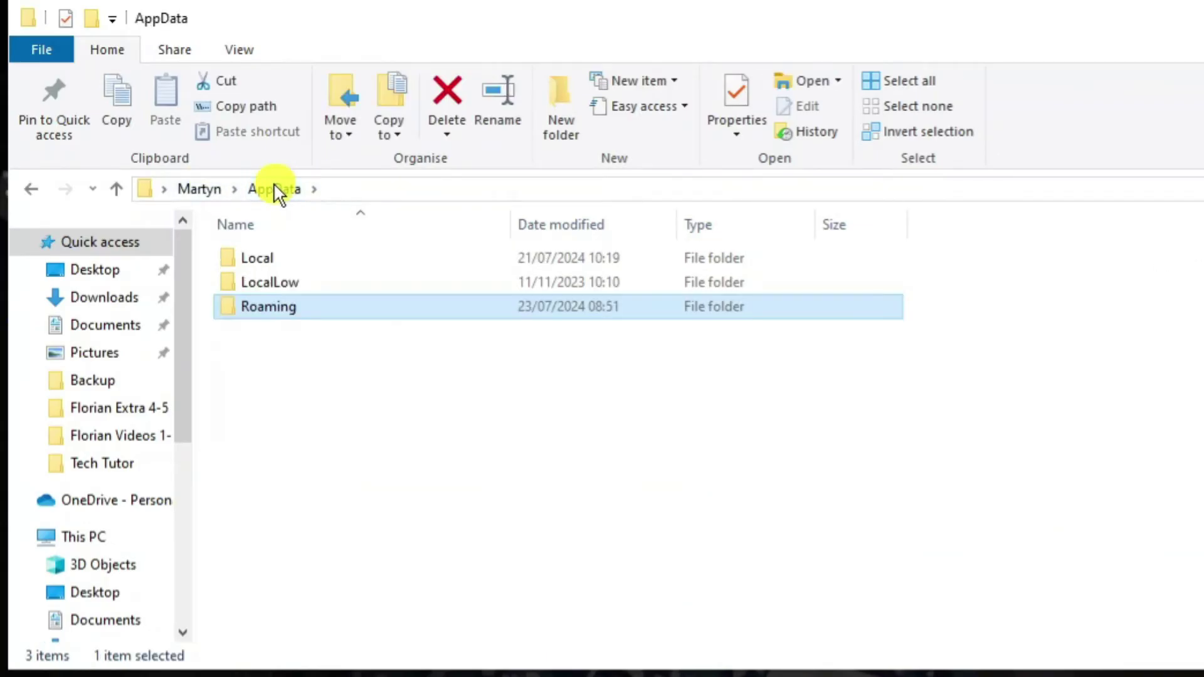
{"action": "double_click", "coordinate": [387, 262]}
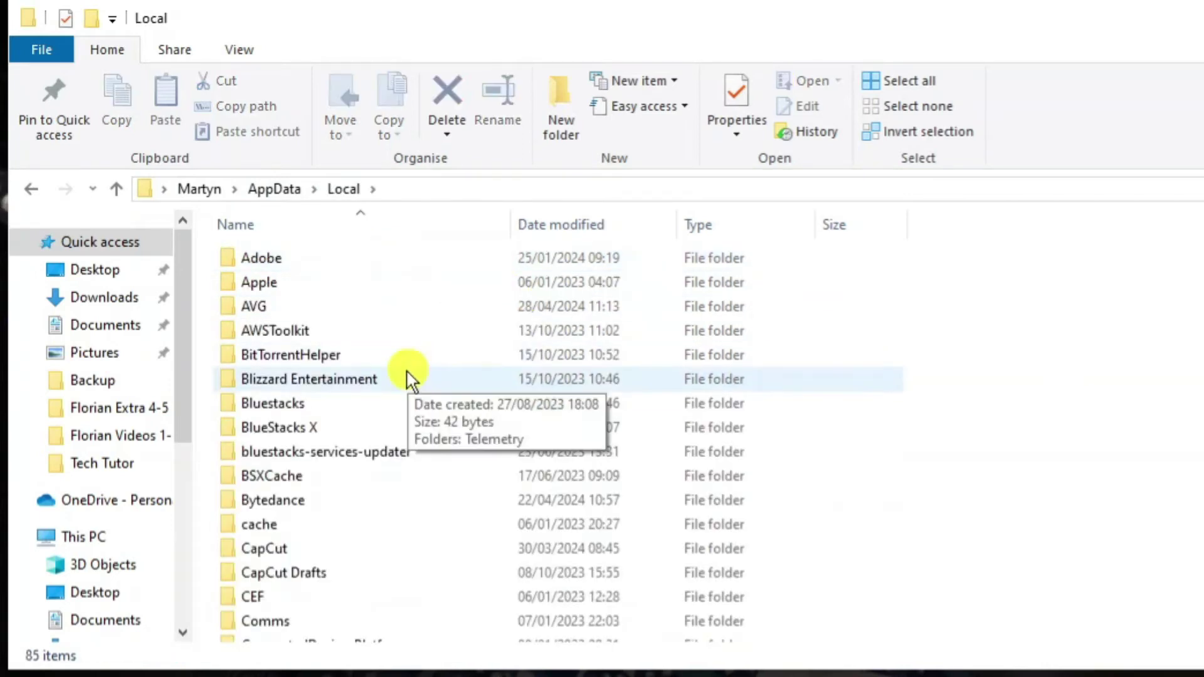
{"action": "left_click", "coordinate": [408, 379]}
{"action": "scroll", "coordinate": [407, 379], "scroll_direction": "down", "scroll_amount": 3}
{"action": "scroll", "coordinate": [533, 477], "scroll_direction": "down", "scroll_amount": 2}
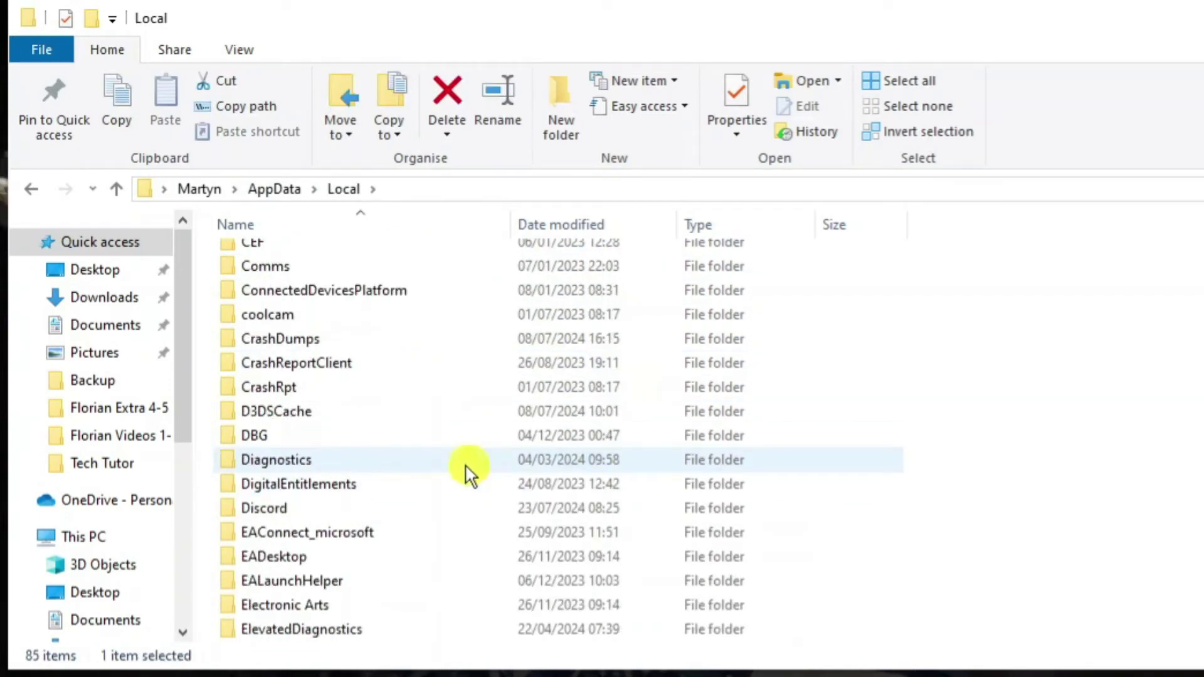
{"action": "right_click", "coordinate": [389, 503]}
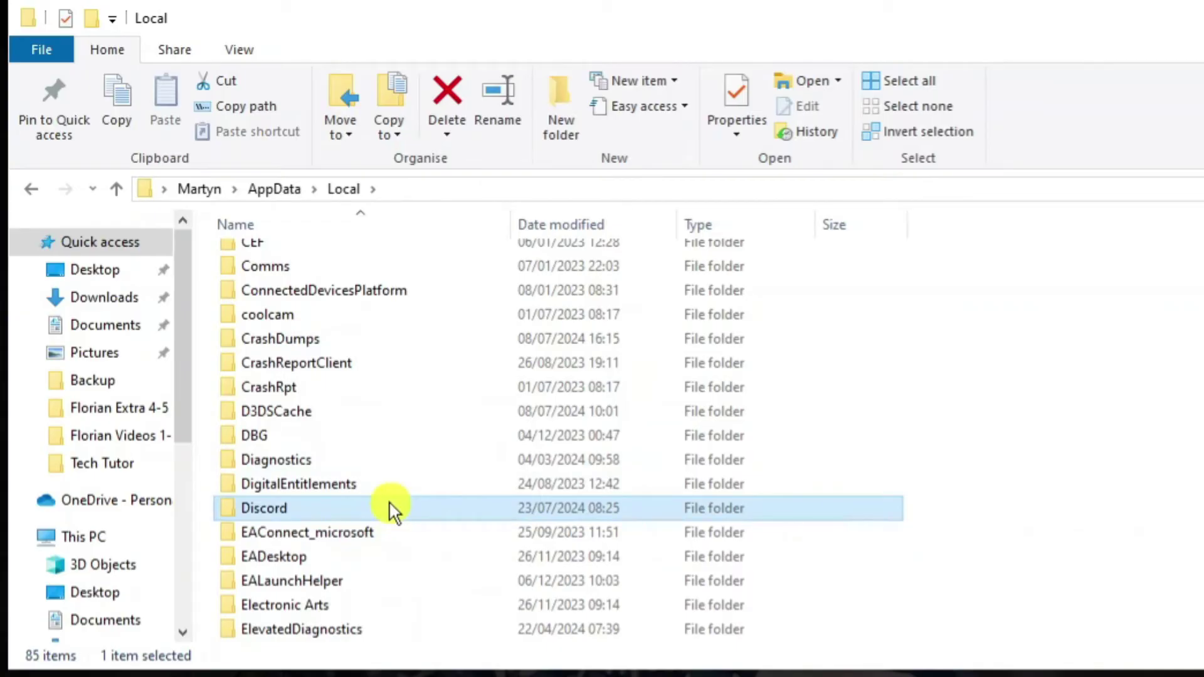
{"action": "key", "text": "Escape"}
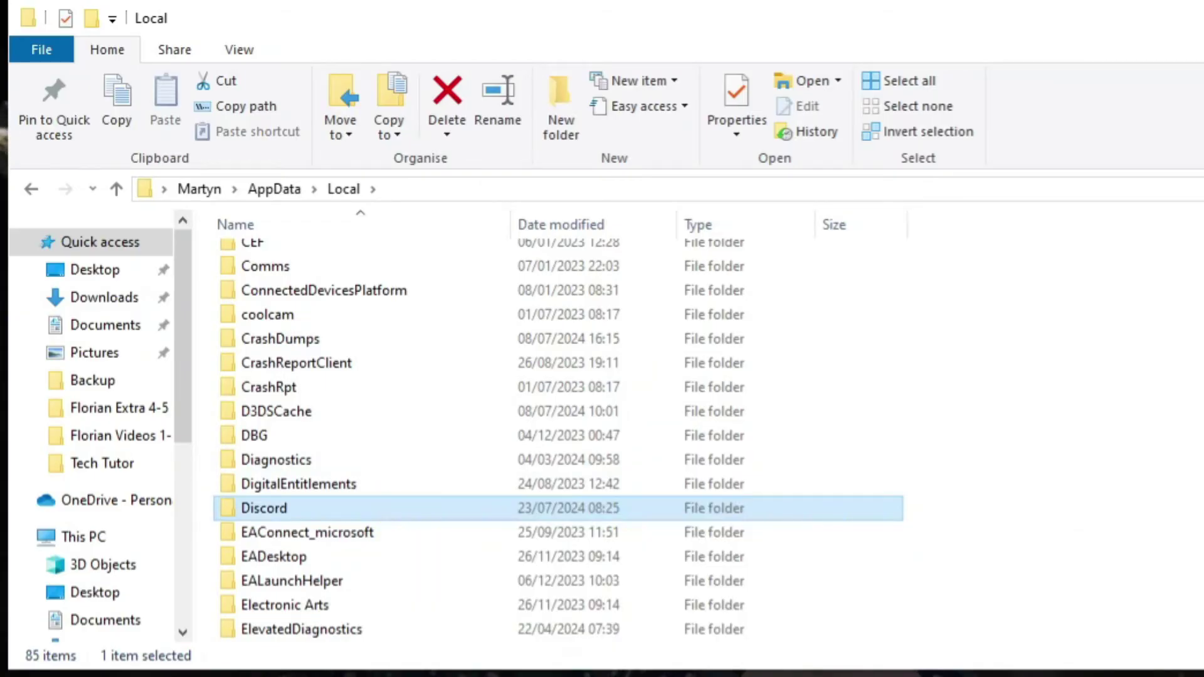
{"action": "key", "text": "Delete"}
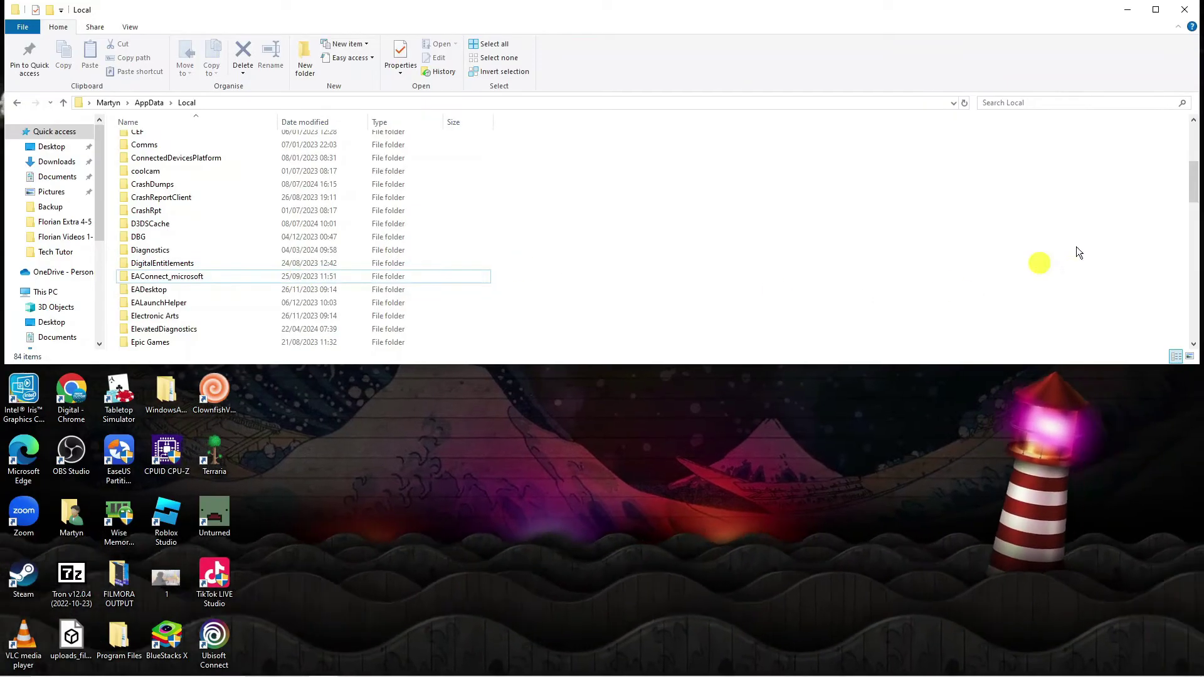
Step: Close File Explorer and launch Command Prompt as administrator from a 'cmd' search
{"action": "left_click", "coordinate": [1185, 9]}
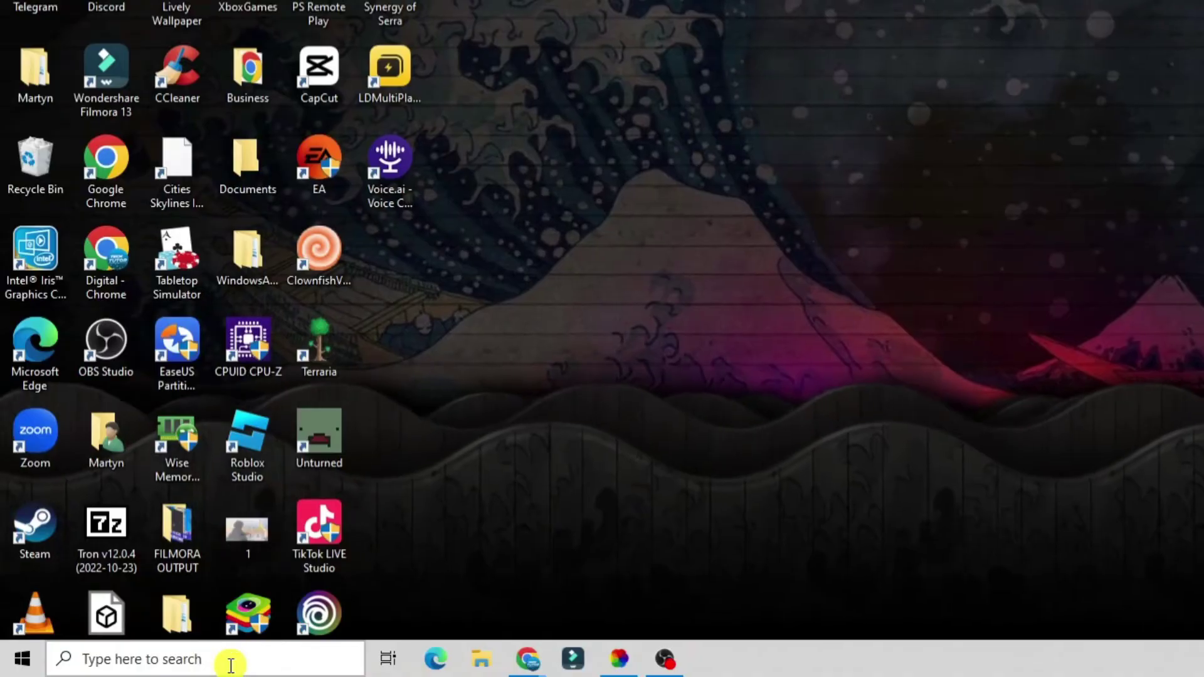
{"action": "left_click", "coordinate": [231, 663]}
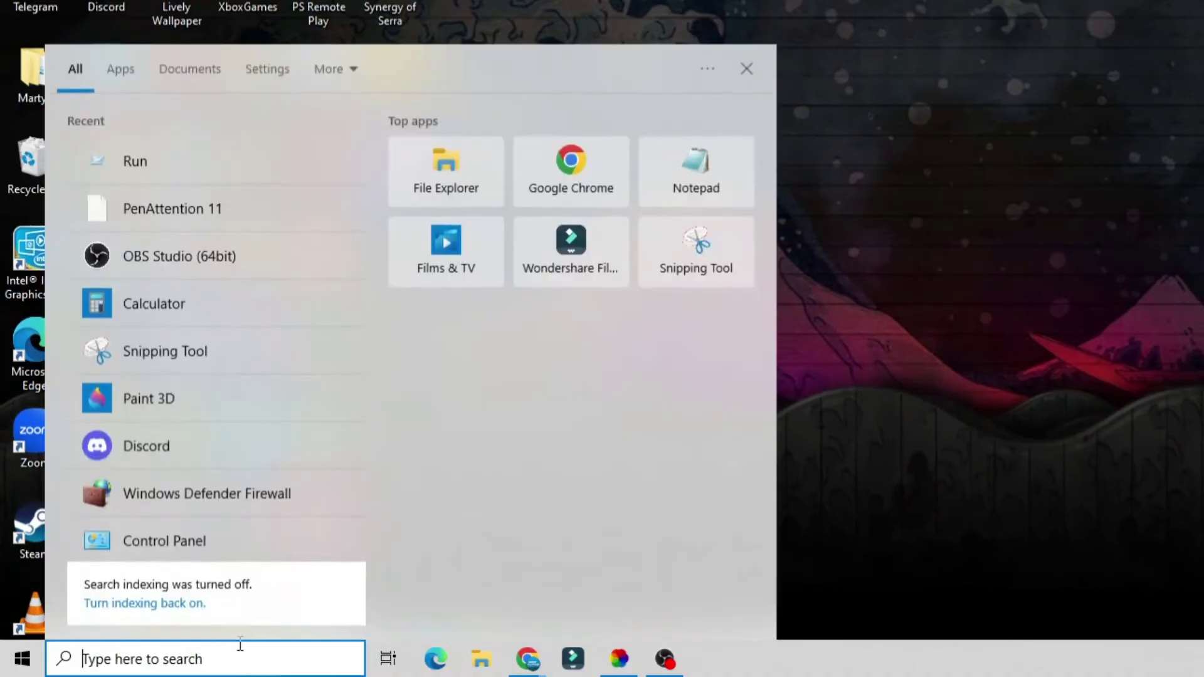
{"action": "type", "text": "cmd"}
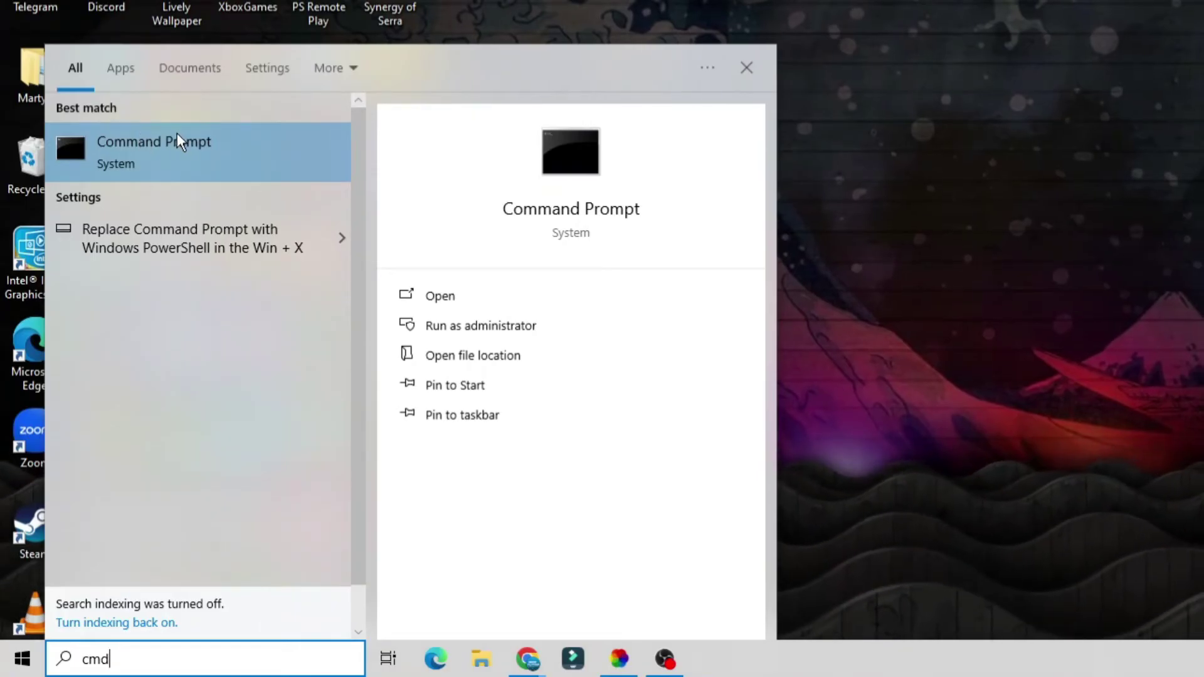
{"action": "right_click", "coordinate": [179, 134]}
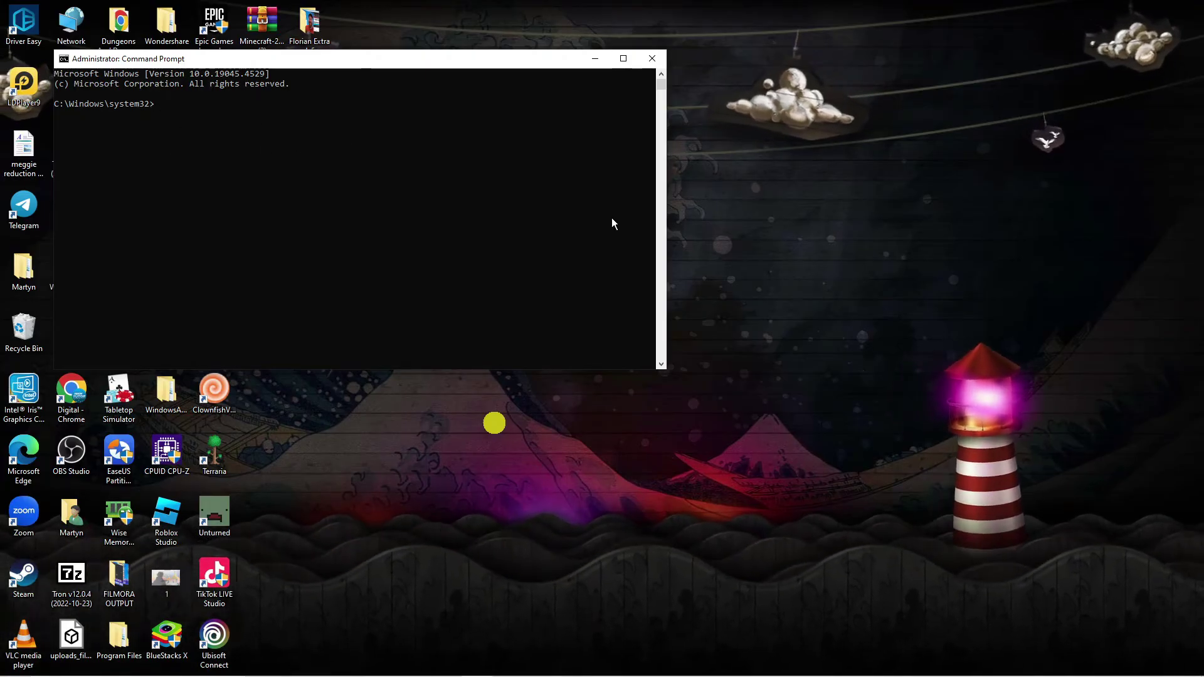
Step: Run ipconfig /flushdns to clear the DNS cache, then exit Command Prompt
{"action": "type", "text": "i"}
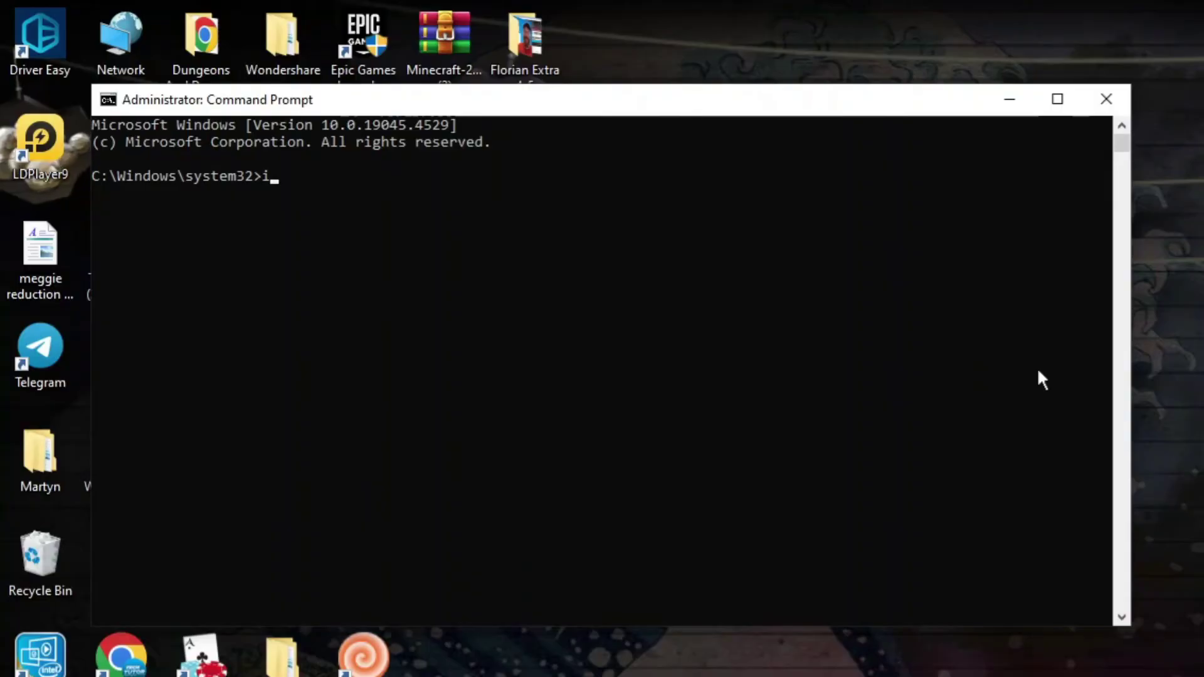
{"action": "type", "text": "pconfig"}
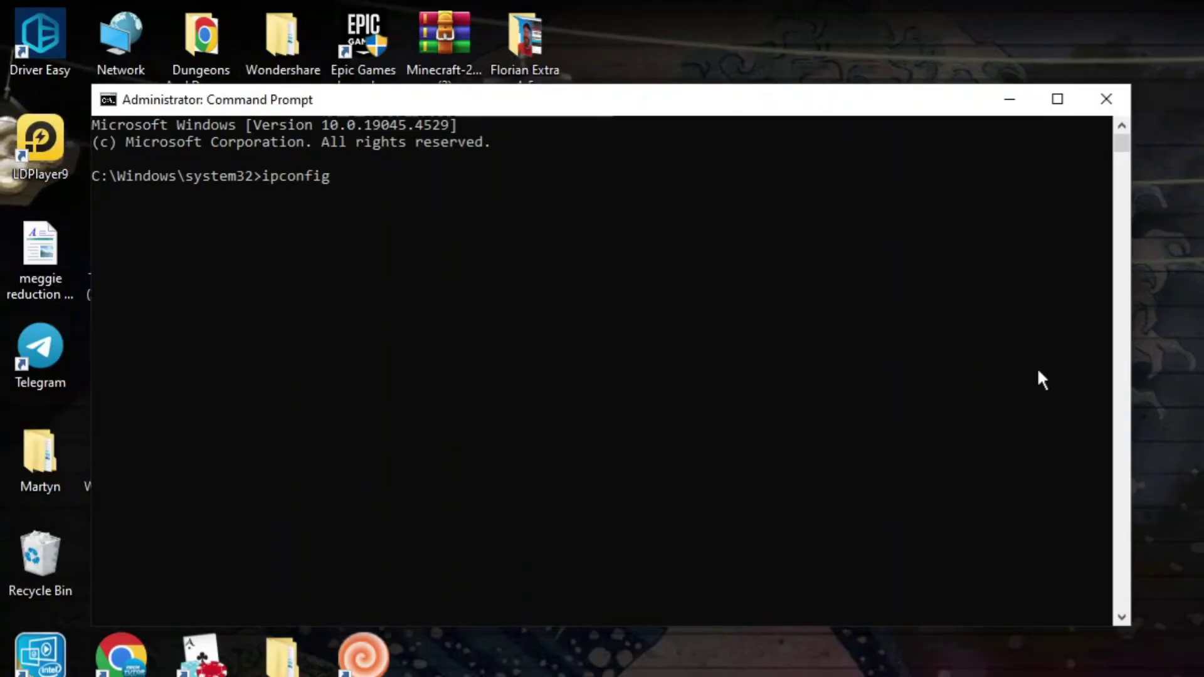
{"action": "type", "text": " /flushdns"}
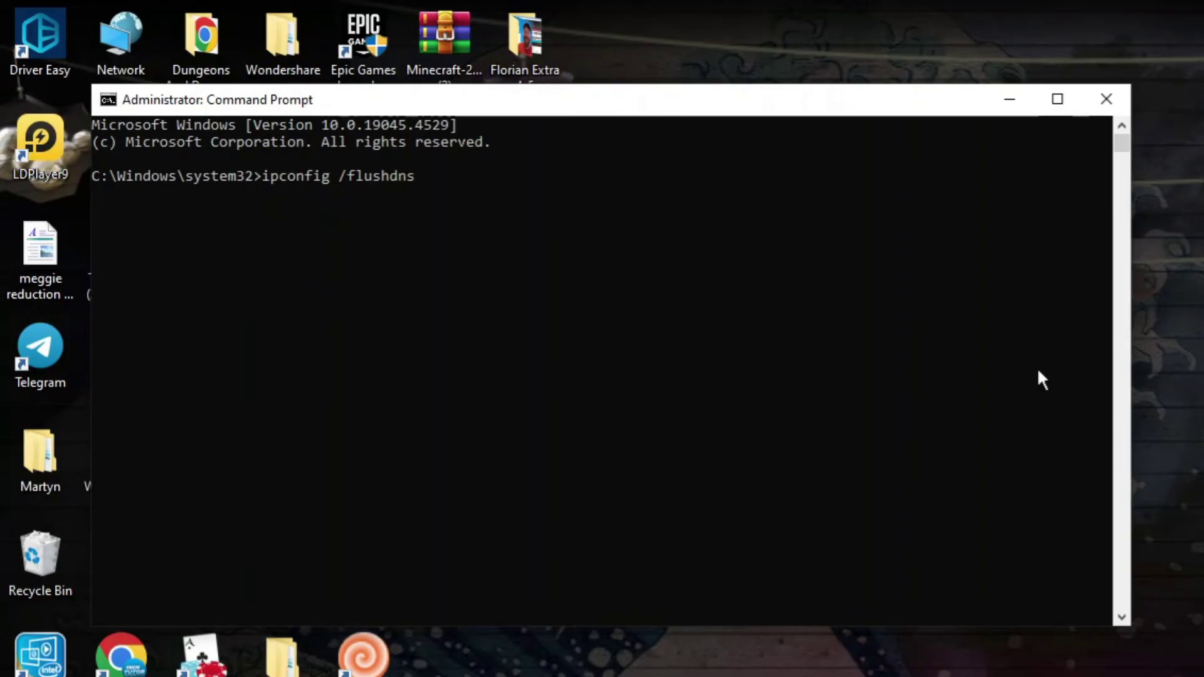
{"action": "key", "text": "Return"}
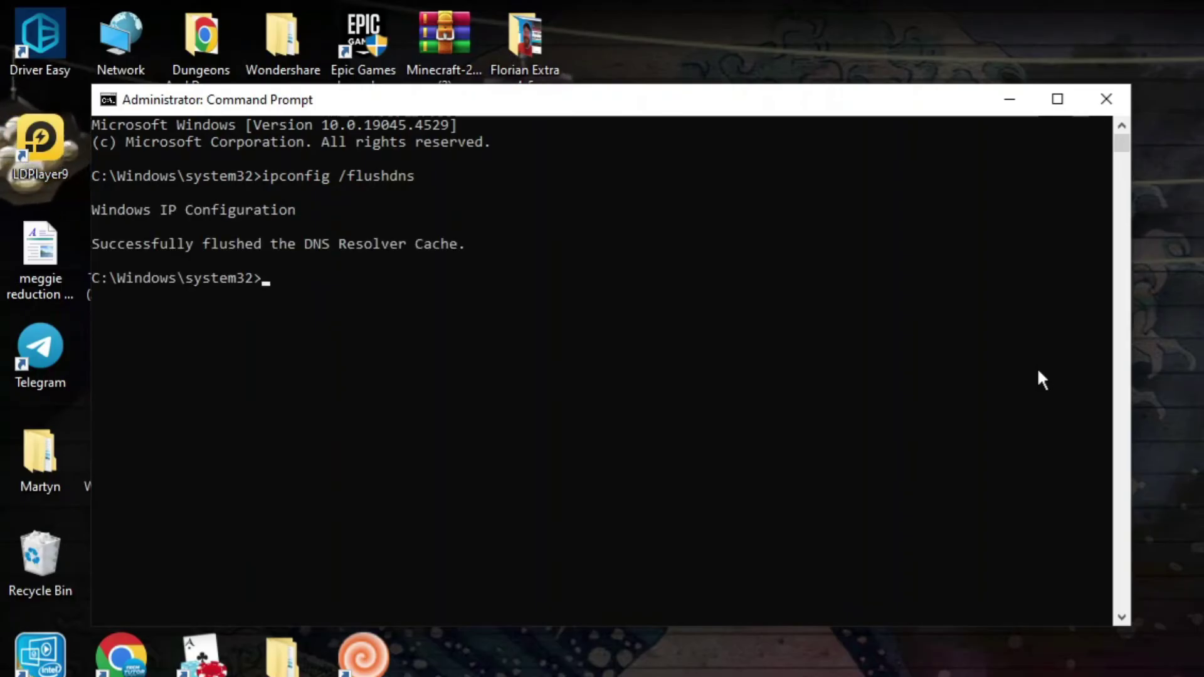
{"action": "type", "text": "exi"}
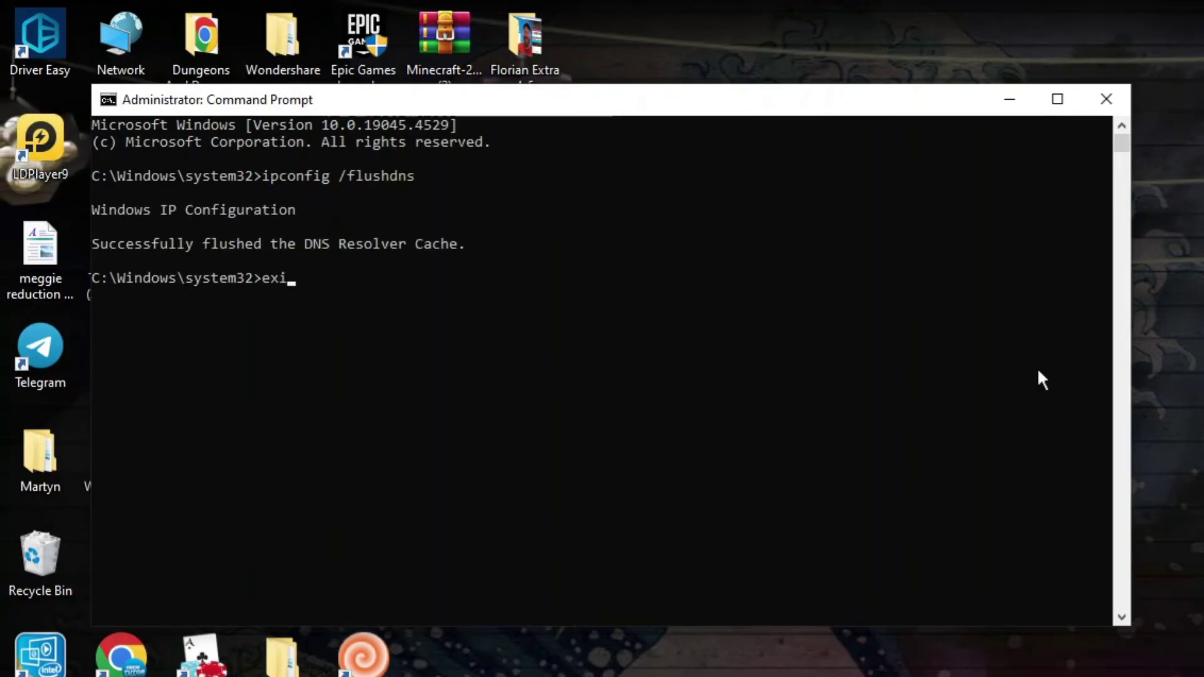
{"action": "type", "text": "t"}
{"action": "key", "text": "Return"}
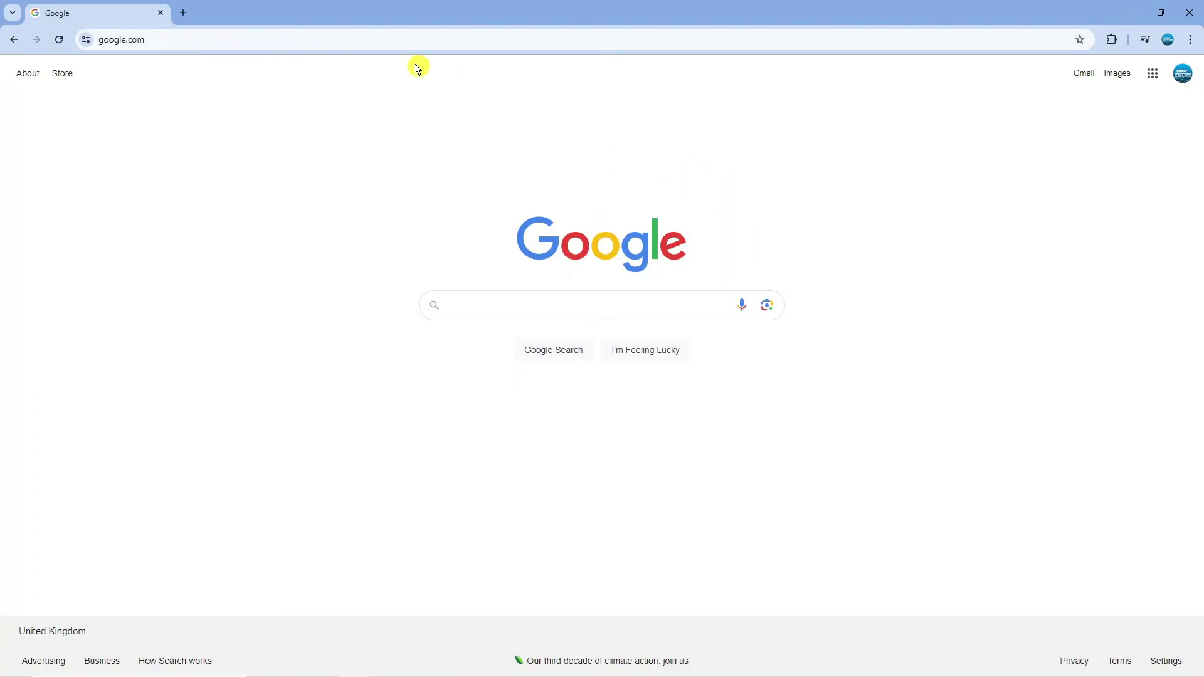
Step: Load discord.com in Chrome and start the Download for Windows
{"action": "left_click", "coordinate": [362, 43]}
{"action": "type", "text": "d"}
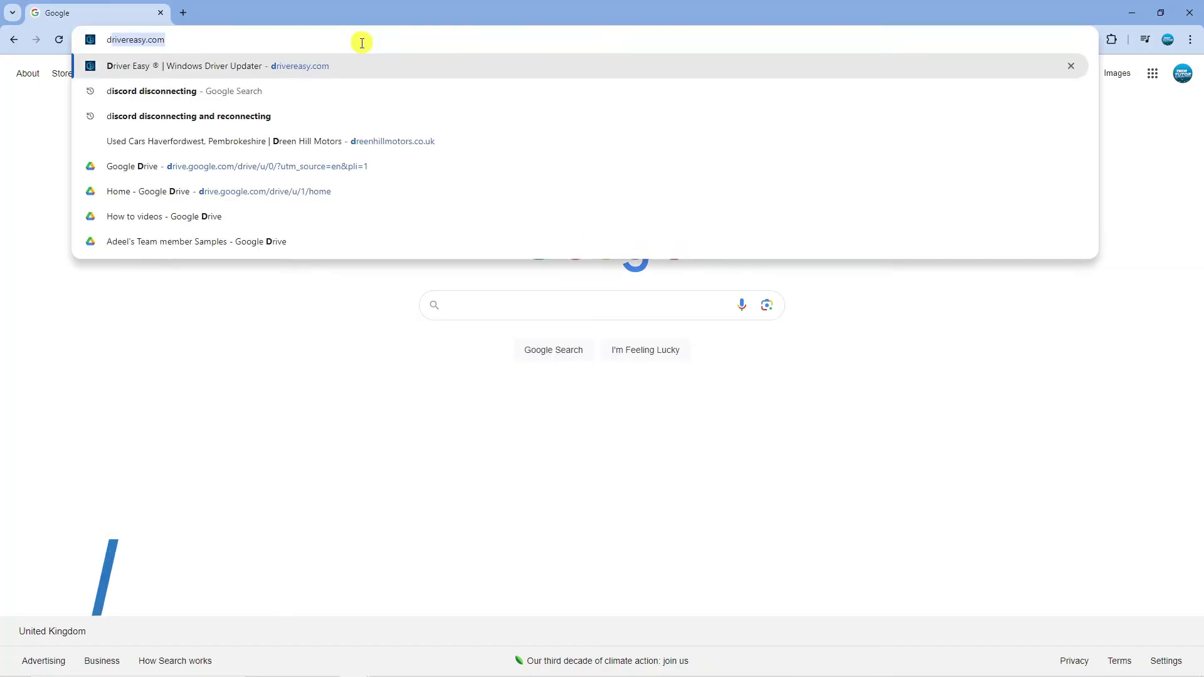
{"action": "type", "text": "iscord.com"}
{"action": "key", "text": "Return"}
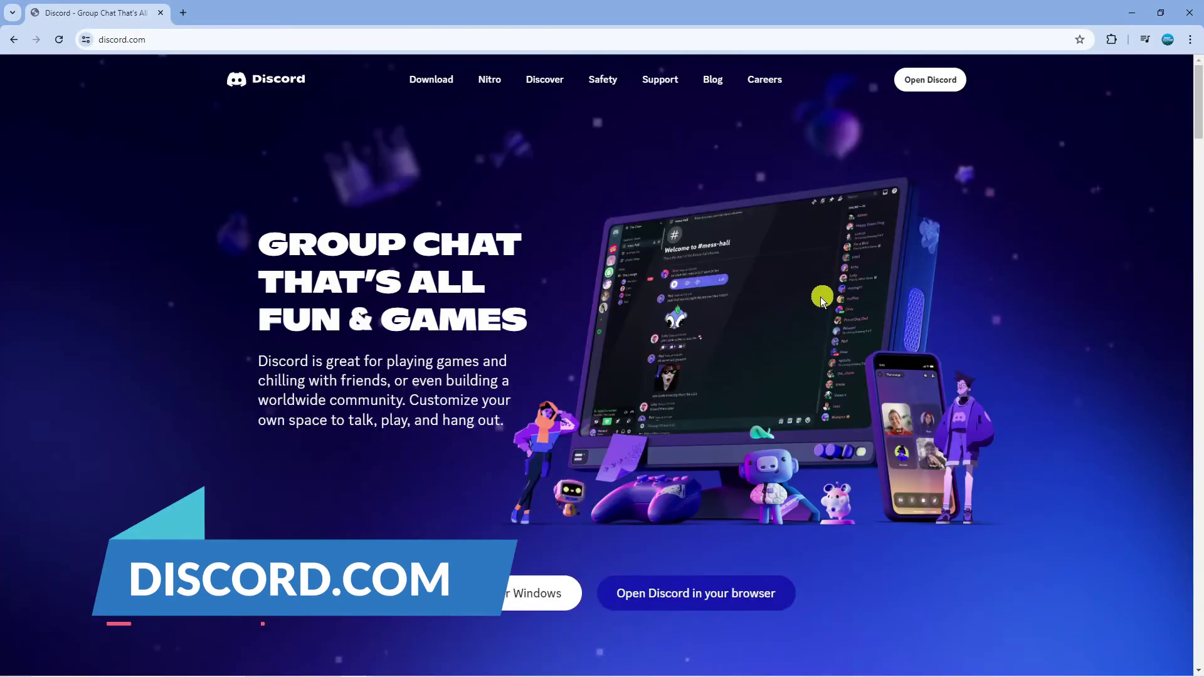
{"action": "left_click", "coordinate": [511, 596]}
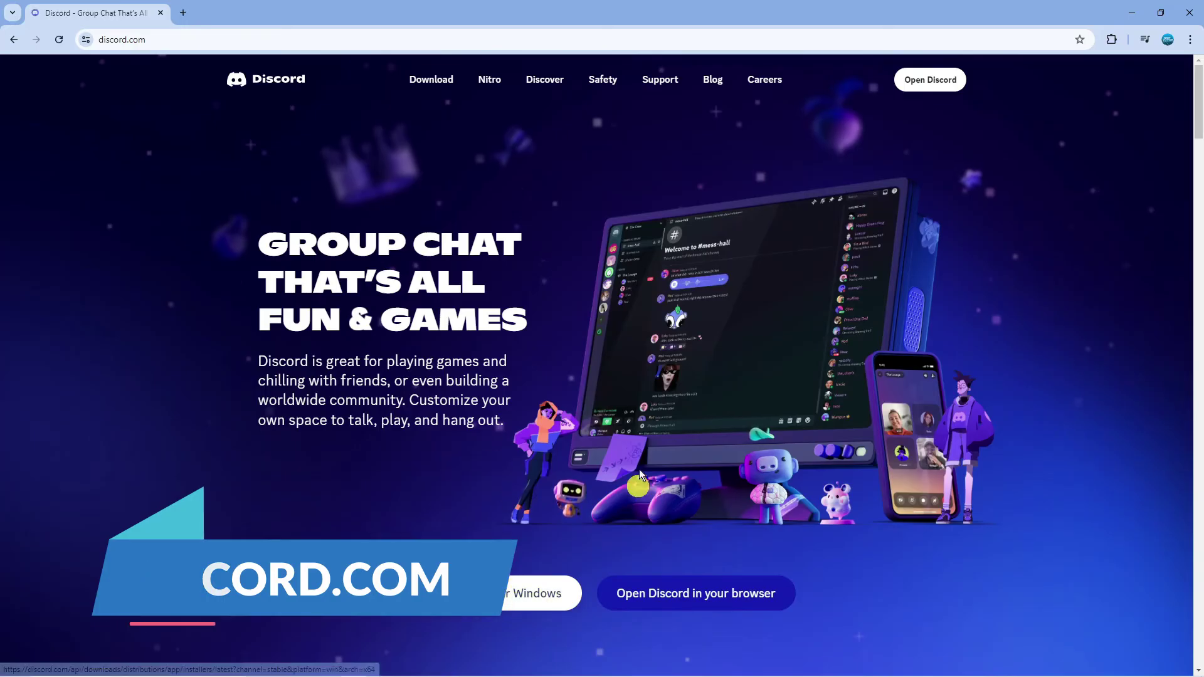